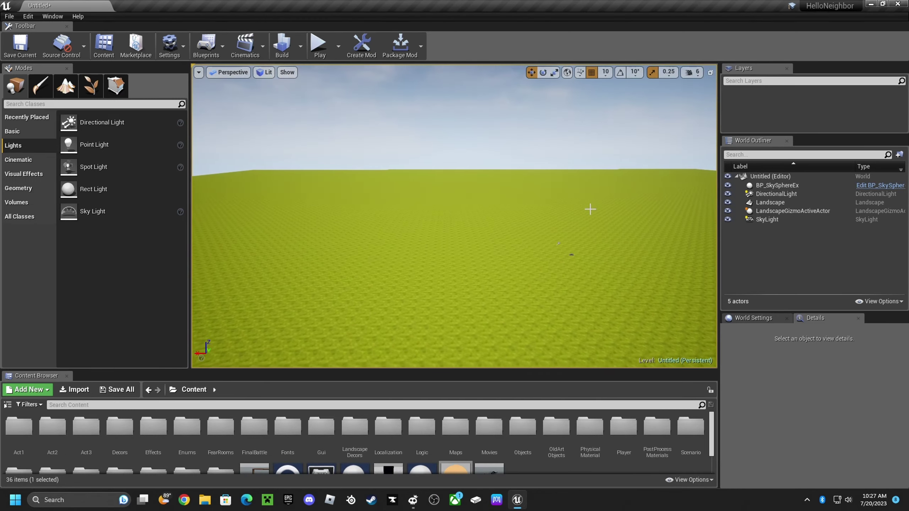
Enter 'spline' as the Content Browser search filter
{"action": "right_click_drag", "start_coordinate": [590, 209], "coordinate": [608, 243]}
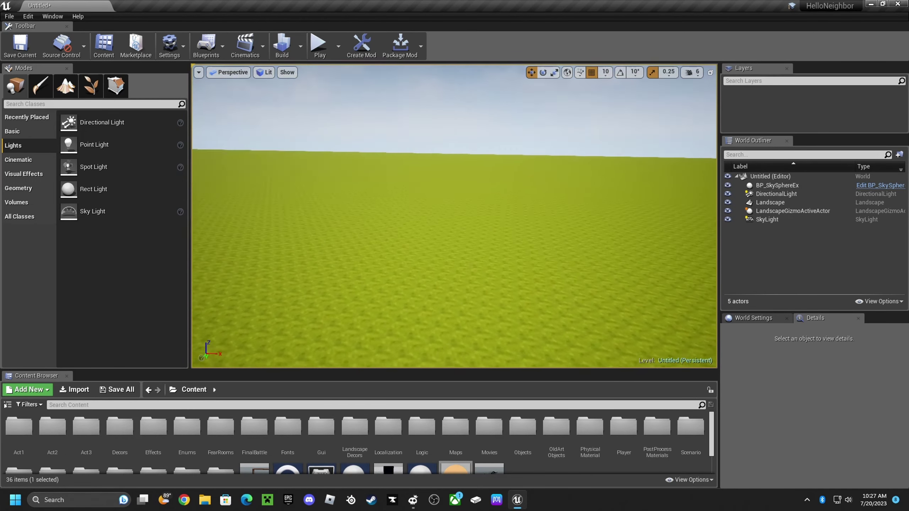
{"action": "right_click_drag", "start_coordinate": [685, 185], "coordinate": [686, 151]}
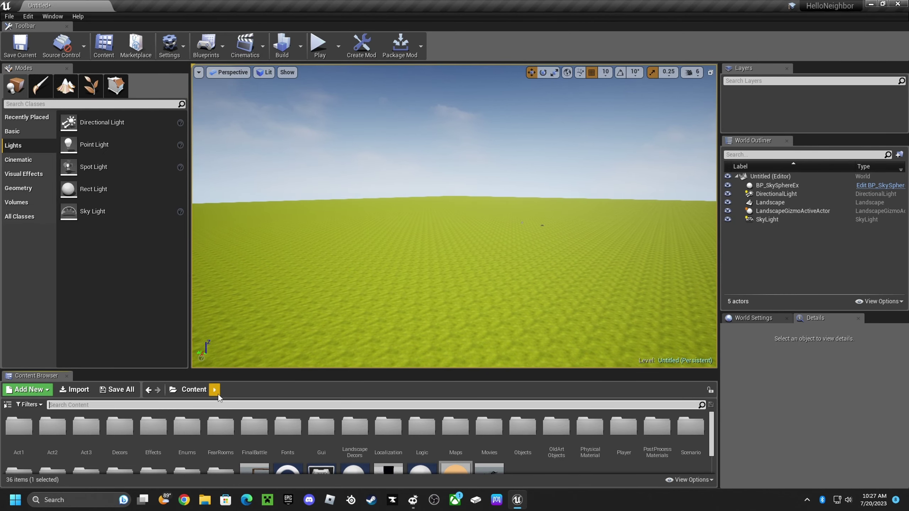
{"action": "type", "text": "spline"}
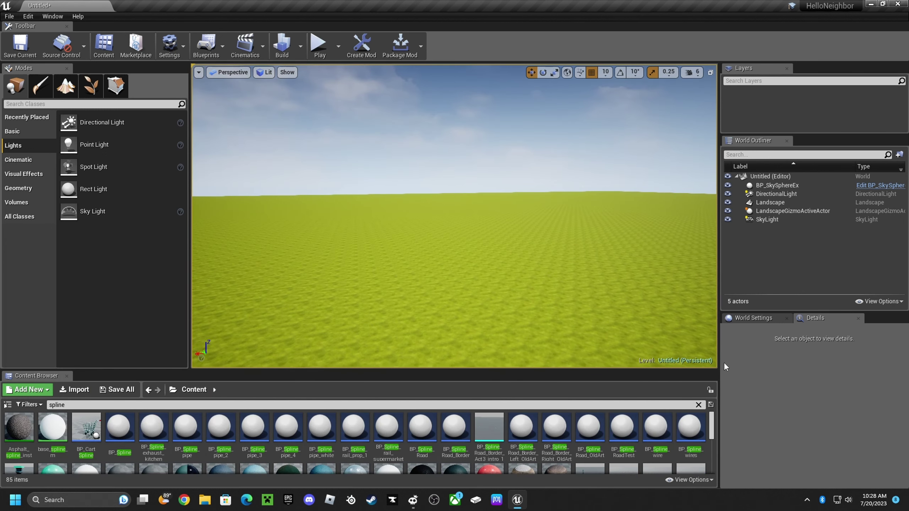
Browse the 85 spline results, including the BP_Spline blueprints
{"action": "right_click_drag", "start_coordinate": [468, 281], "coordinate": [542, 300]}
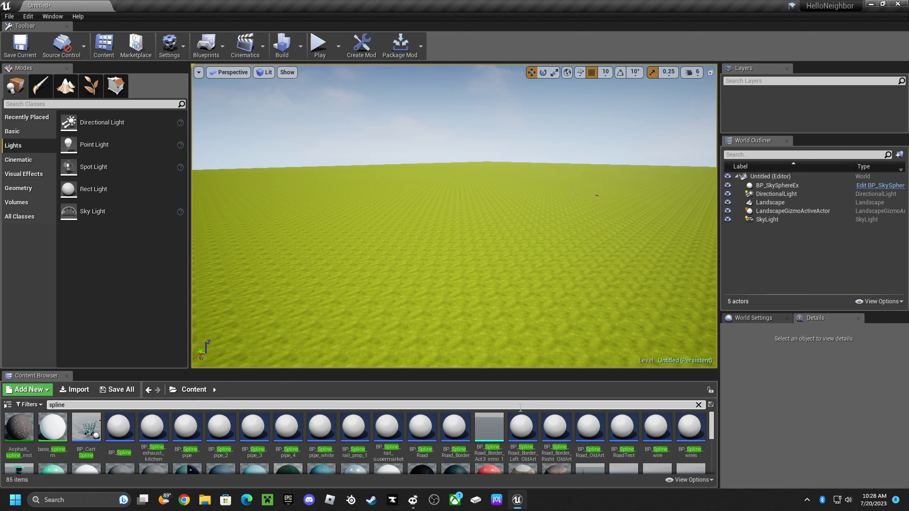
{"action": "scroll", "coordinate": [518, 424], "scroll_direction": "down", "scroll_amount": 3}
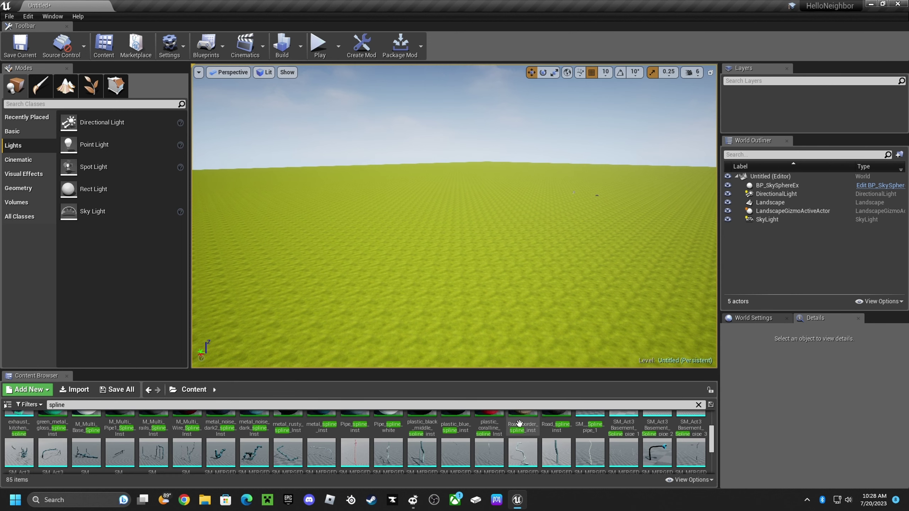
{"action": "scroll", "coordinate": [518, 423], "scroll_direction": "down", "scroll_amount": 2}
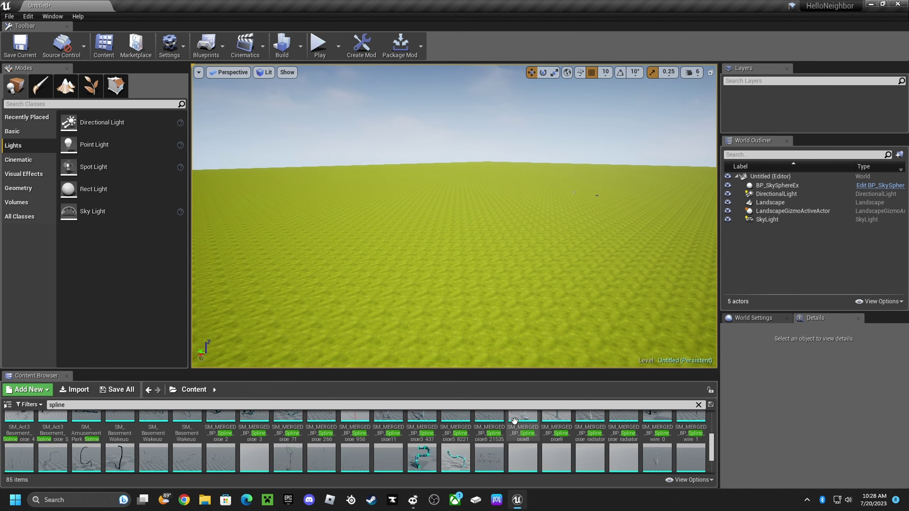
{"action": "right_click_drag", "start_coordinate": [469, 294], "coordinate": [468, 307]}
{"action": "scroll", "coordinate": [429, 440], "scroll_direction": "up", "scroll_amount": 5}
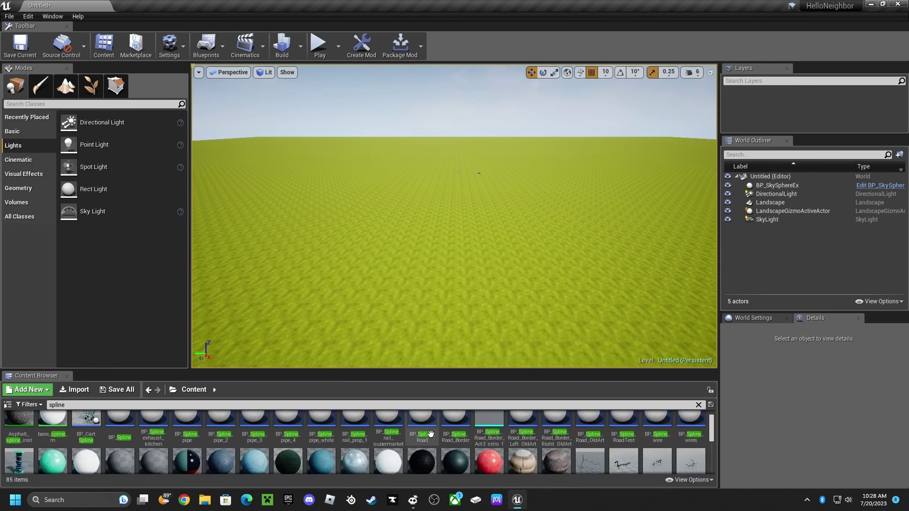
{"action": "scroll", "coordinate": [430, 434], "scroll_direction": "up", "scroll_amount": 1}
{"action": "right_click_drag", "start_coordinate": [530, 318], "coordinate": [529, 293]}
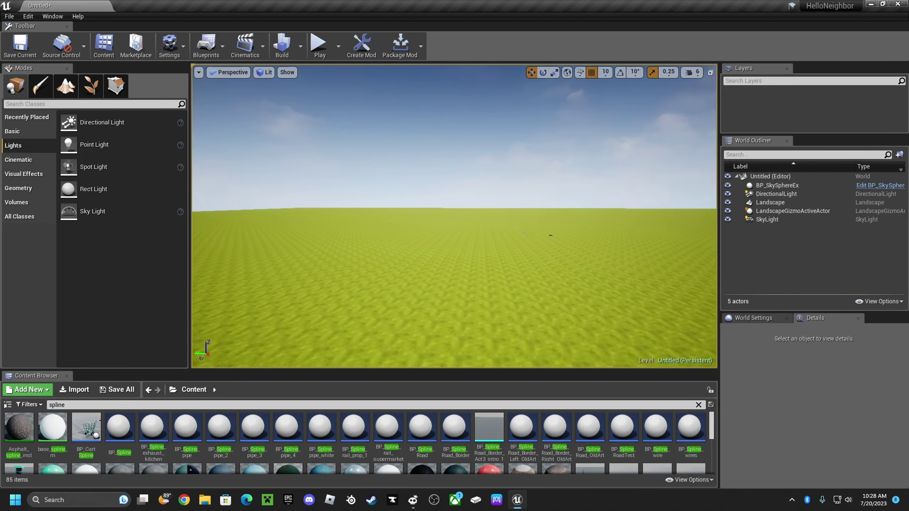
{"action": "left_click_drag", "start_coordinate": [487, 268], "coordinate": [508, 286]}
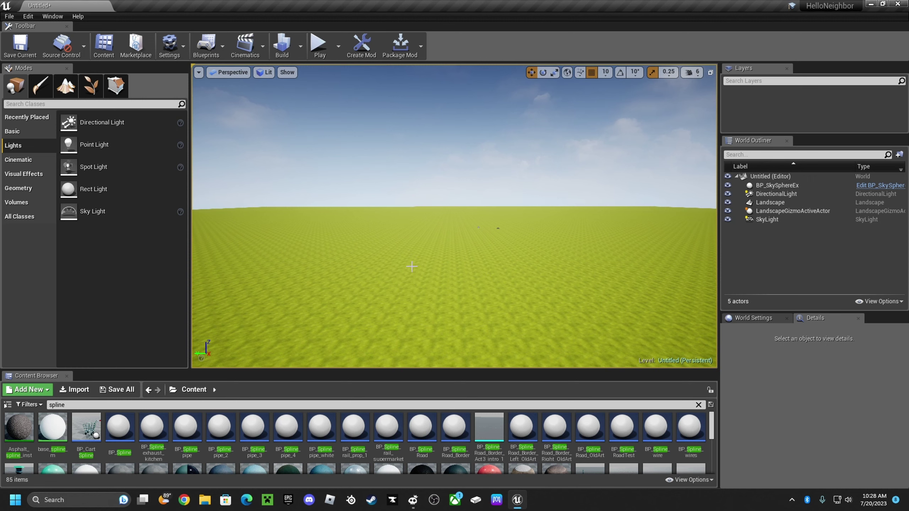
{"action": "mouse_move", "coordinate": [415, 283]}
{"action": "right_mouse_down"}
{"action": "mouse_move", "coordinate": [415, 304]}
{"action": "mouse_move", "coordinate": [392, 304]}
{"action": "right_mouse_up"}
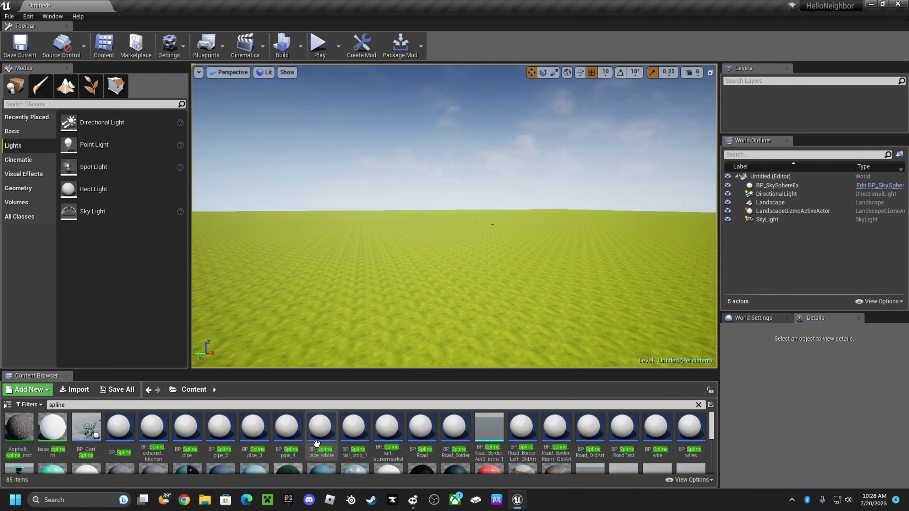
Drop a BP_Spline_pipe into the level and frame it in the viewport
{"action": "mouse_move", "coordinate": [186, 427]}
{"action": "left_mouse_down"}
{"action": "mouse_move", "coordinate": [385, 339]}
{"action": "mouse_move", "coordinate": [446, 324]}
{"action": "left_mouse_up"}
{"action": "key", "text": "f"}
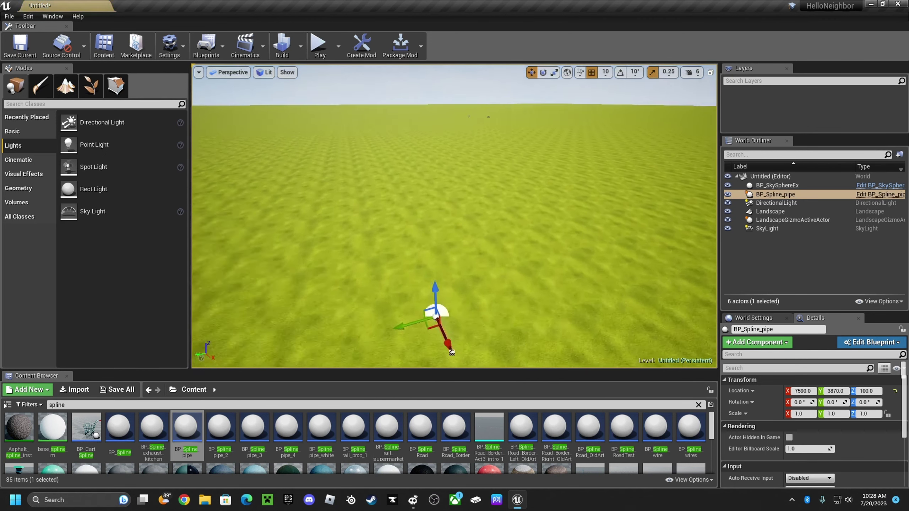
{"action": "mouse_move", "coordinate": [325, 219]}
{"action": "right_mouse_down"}
{"action": "mouse_move", "coordinate": [361, 219]}
{"action": "mouse_move", "coordinate": [382, 193]}
{"action": "right_mouse_up"}
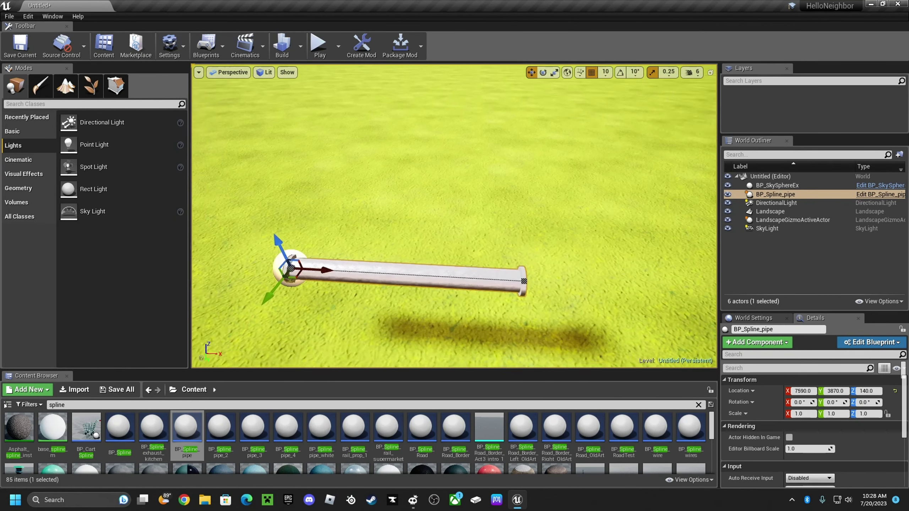
Rotate the pipe 90 degrees on Y and lower it to stand upright at height 100
{"action": "left_click_drag", "start_coordinate": [828, 402], "coordinate": [840, 401]}
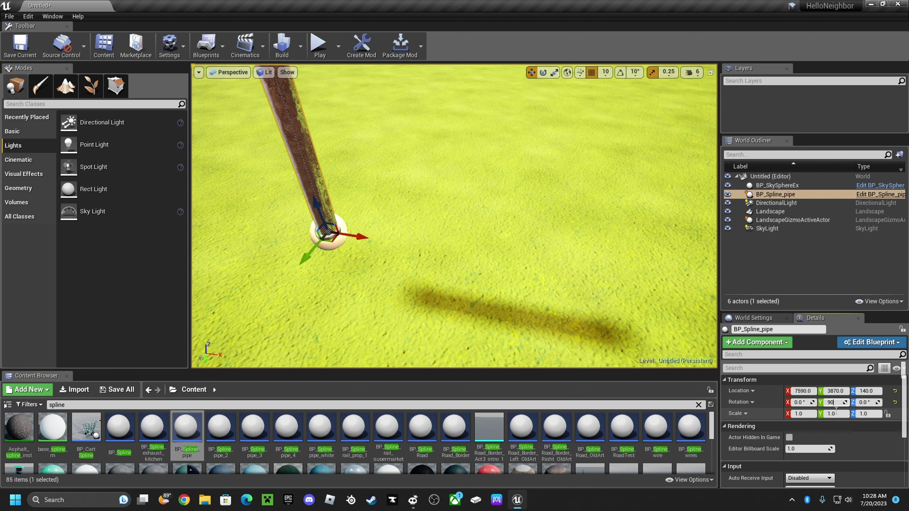
{"action": "type", "text": "90"}
{"action": "key", "text": "Return"}
{"action": "left_click_drag", "start_coordinate": [319, 214], "coordinate": [332, 269]}
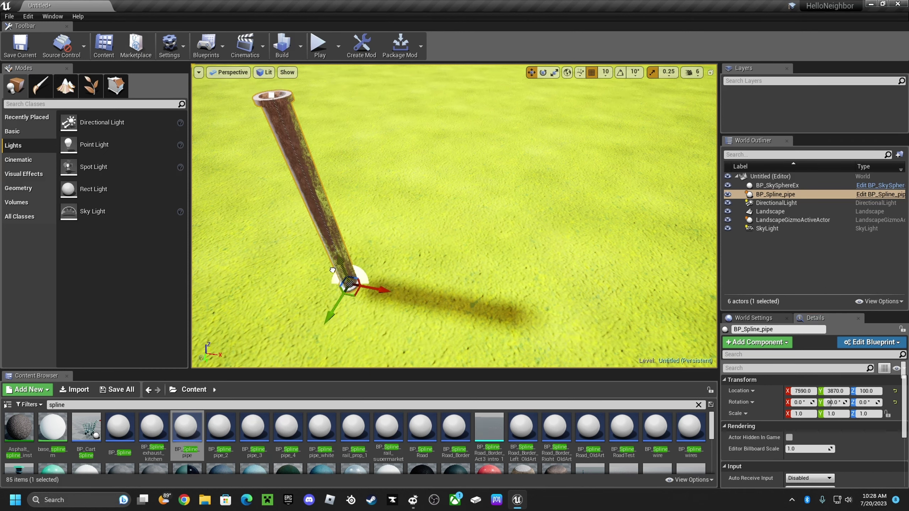
{"action": "left_click", "coordinate": [442, 269]}
{"action": "left_click_drag", "start_coordinate": [442, 268], "coordinate": [434, 244]}
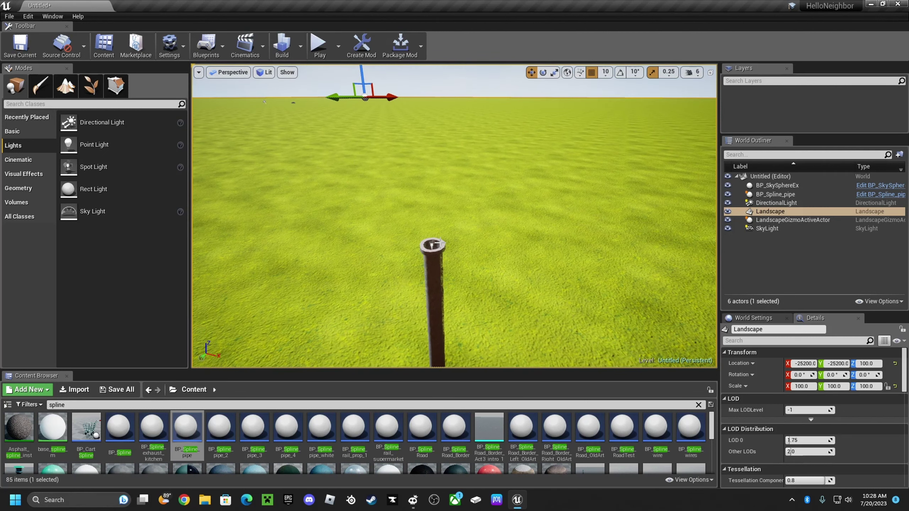
{"action": "left_click", "coordinate": [434, 244]}
Select the pipe's top spline point, undoing an accidental tilt of the pipe
{"action": "right_click_drag", "start_coordinate": [433, 244], "coordinate": [355, 174]}
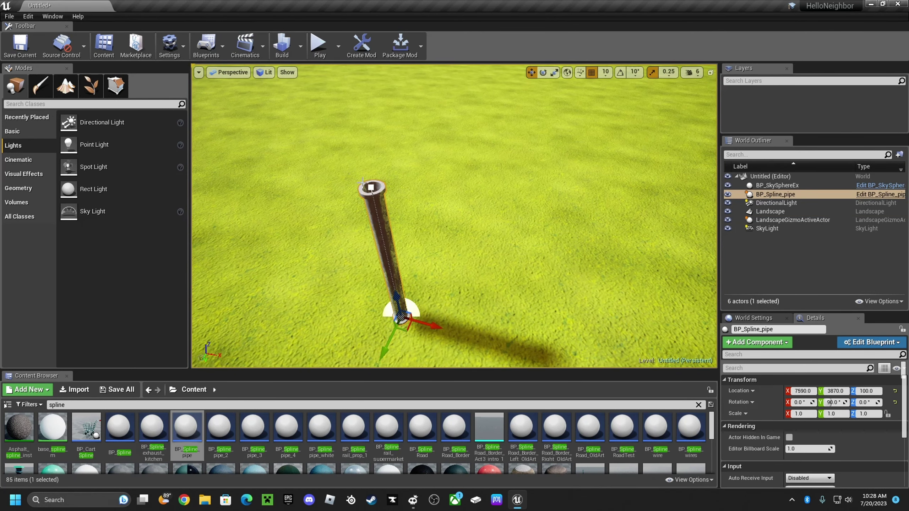
{"action": "left_click", "coordinate": [371, 187]}
{"action": "right_click_drag", "start_coordinate": [459, 199], "coordinate": [459, 150]}
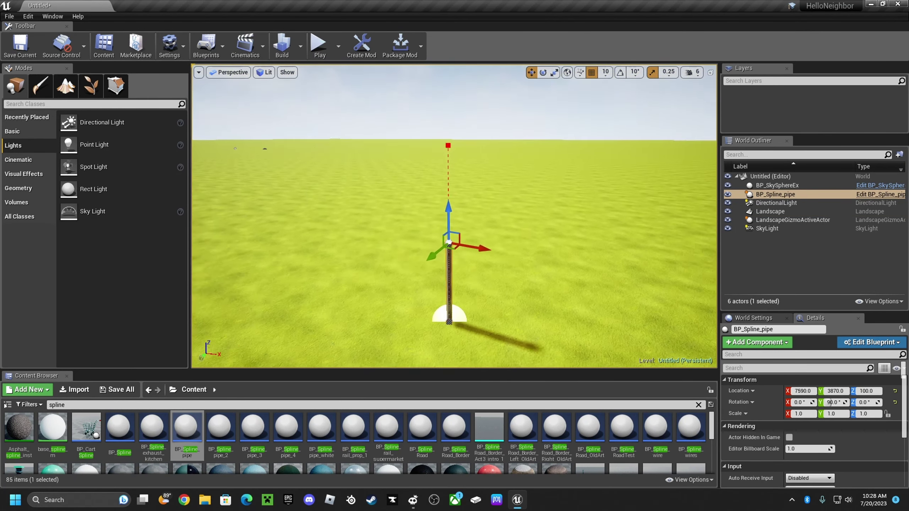
{"action": "left_click_drag", "start_coordinate": [455, 238], "coordinate": [389, 284]}
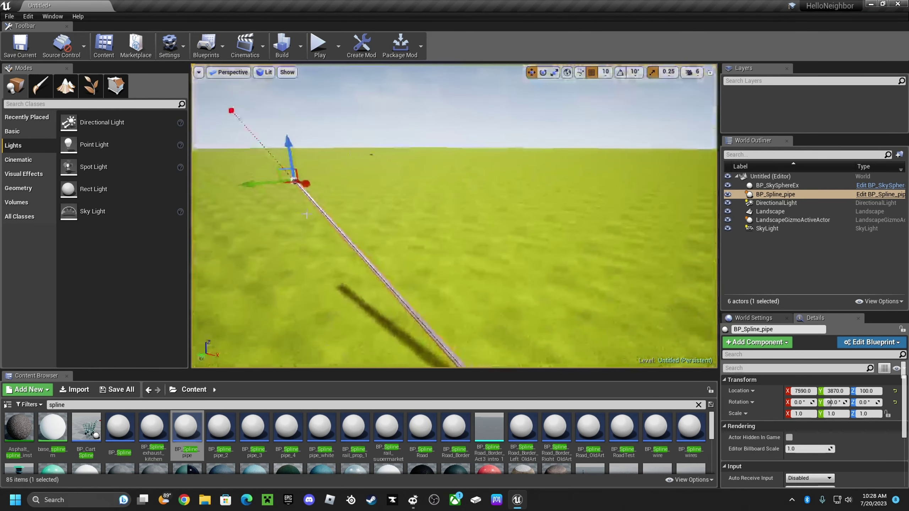
{"action": "key", "text": "ctrl+z"}
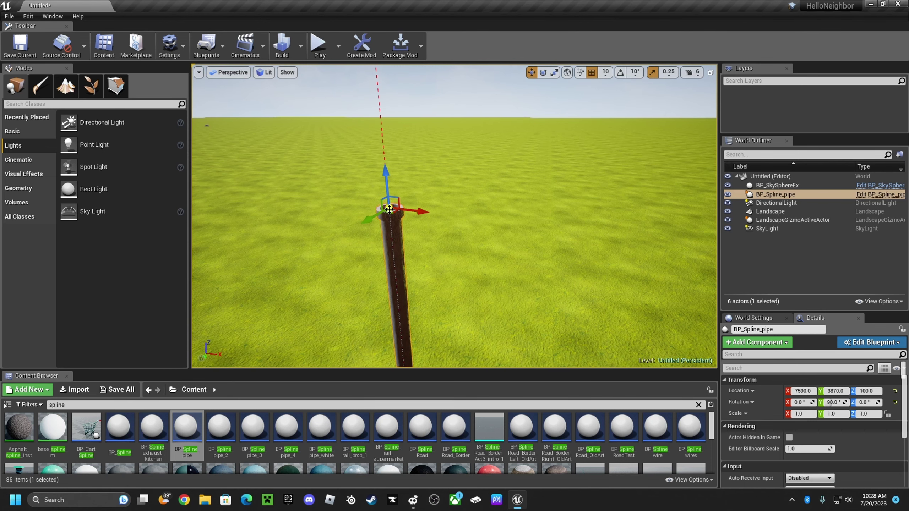
Drag the top point up-right, then up-left and down to form a tall arch
{"action": "mouse_move", "coordinate": [389, 209]}
{"action": "left_mouse_down"}
{"action": "mouse_move", "coordinate": [465, 126]}
{"action": "mouse_move", "coordinate": [533, 105]}
{"action": "mouse_move", "coordinate": [480, 105]}
{"action": "left_mouse_up"}
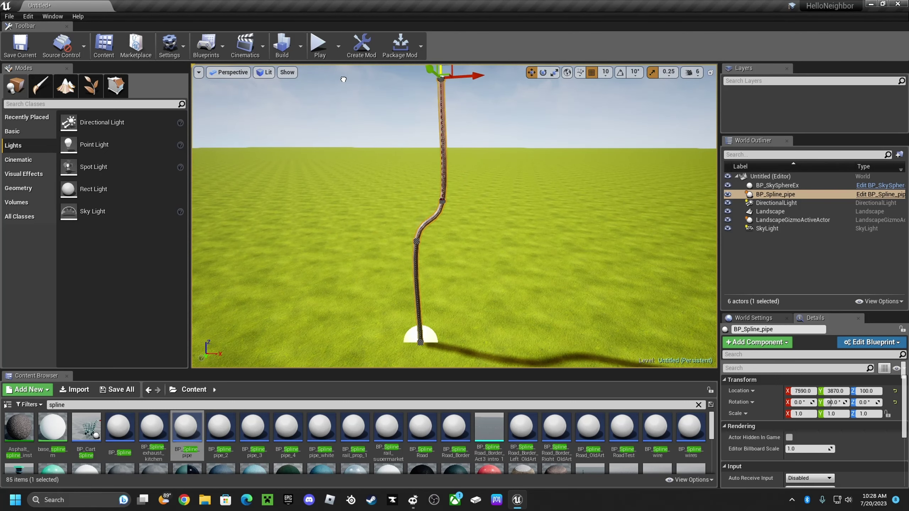
{"action": "right_click_drag", "start_coordinate": [453, 182], "coordinate": [452, 182]}
{"action": "left_click_drag", "start_coordinate": [485, 217], "coordinate": [363, 187]}
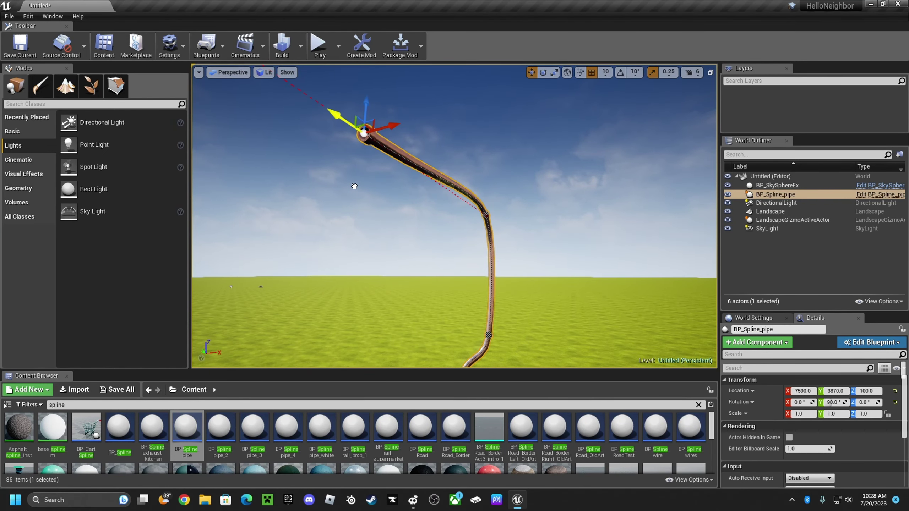
{"action": "right_click_drag", "start_coordinate": [354, 186], "coordinate": [368, 148]}
{"action": "left_click_drag", "start_coordinate": [396, 114], "coordinate": [334, 283]}
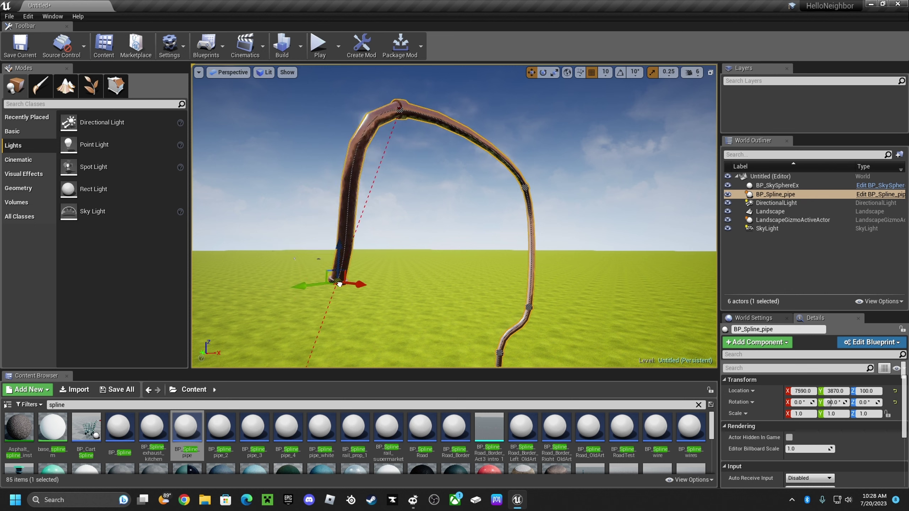
{"action": "mouse_move", "coordinate": [346, 254]}
{"action": "right_mouse_down"}
{"action": "mouse_move", "coordinate": [357, 215]}
{"action": "mouse_move", "coordinate": [375, 233]}
{"action": "right_mouse_up"}
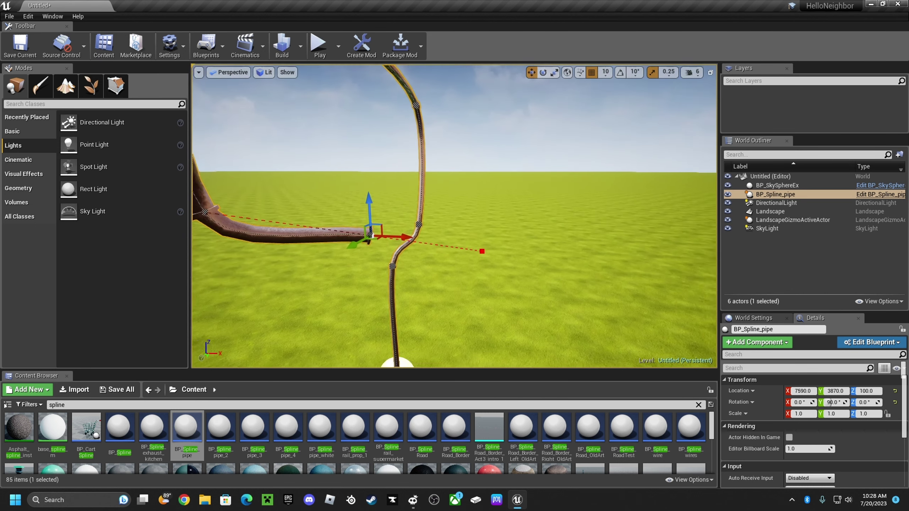
Drop the grey BP_Spline_pipe_2 onto the landscape beside the brown arched pipe
{"action": "left_click_drag", "start_coordinate": [220, 428], "coordinate": [469, 316]}
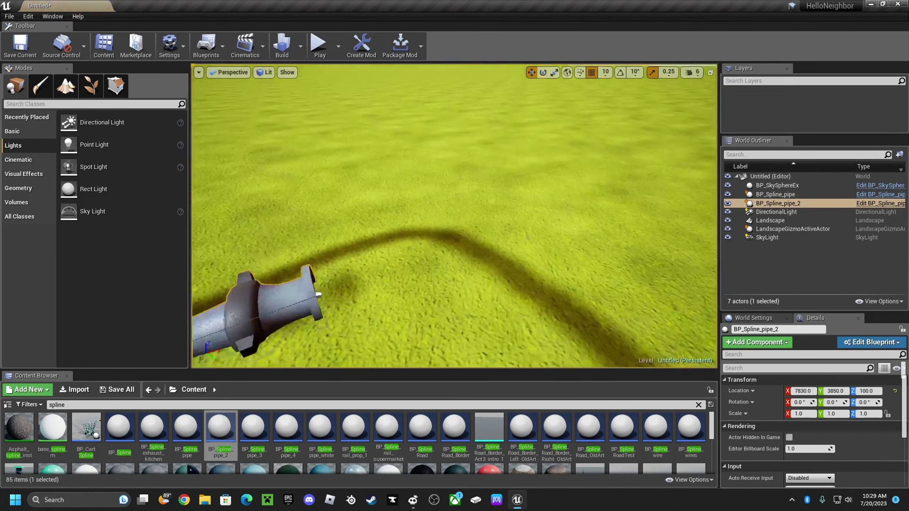
{"action": "right_click_drag", "start_coordinate": [468, 316], "coordinate": [612, 199]}
{"action": "mouse_move", "coordinate": [513, 310]}
{"action": "right_mouse_down"}
{"action": "mouse_move", "coordinate": [387, 246]}
{"action": "mouse_move", "coordinate": [583, 322]}
{"action": "right_mouse_up"}
{"action": "left_click", "coordinate": [408, 257]}
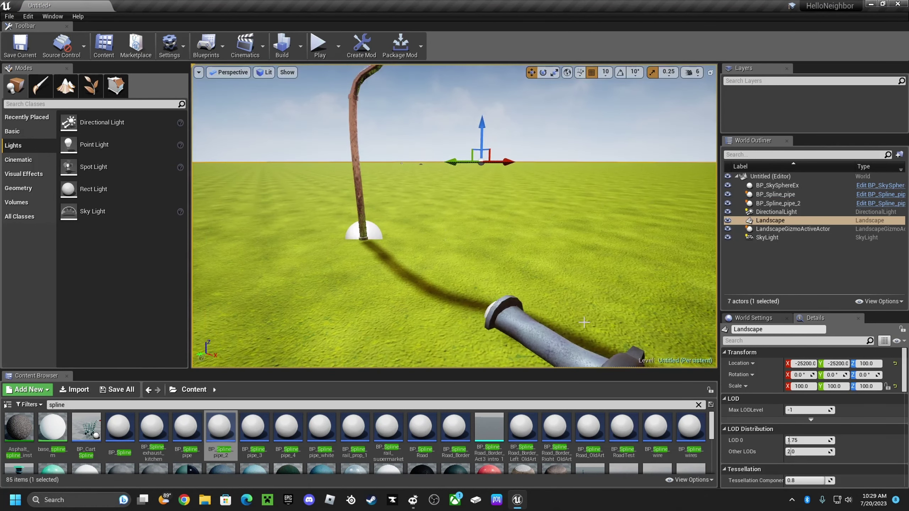
{"action": "left_click", "coordinate": [362, 211]}
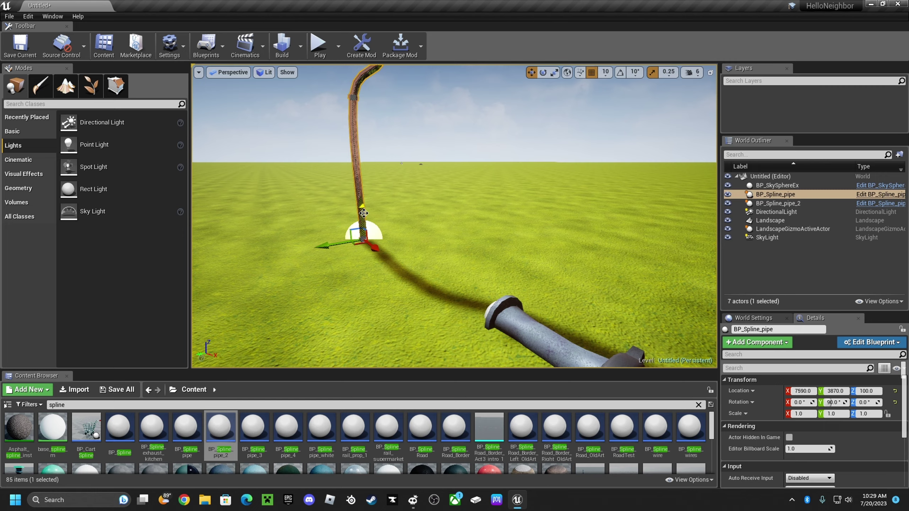
{"action": "right_click_drag", "start_coordinate": [425, 258], "coordinate": [500, 257]}
Rotate BP_Spline_pipe_2 90 degrees on Y and bend its top up and right
{"action": "left_click", "coordinate": [592, 342]}
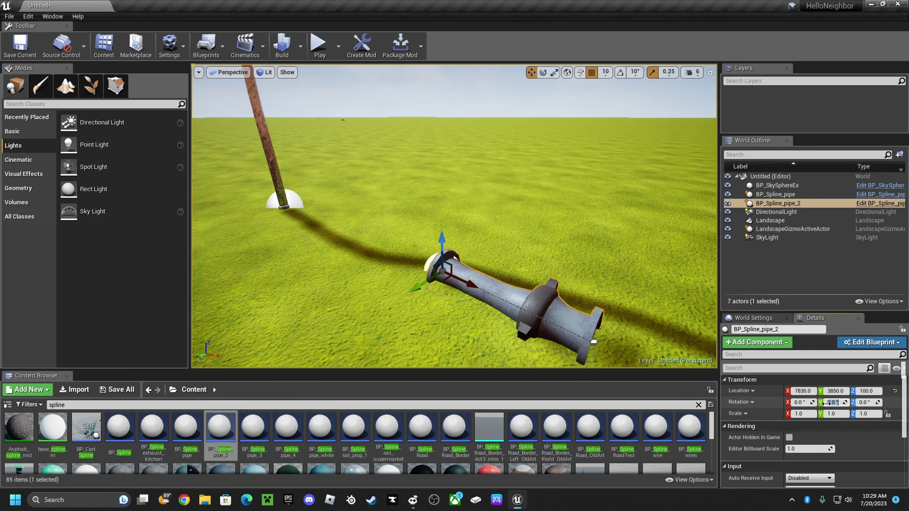
{"action": "type", "text": "90"}
{"action": "key", "text": "Return"}
{"action": "right_click_drag", "start_coordinate": [419, 154], "coordinate": [434, 166]}
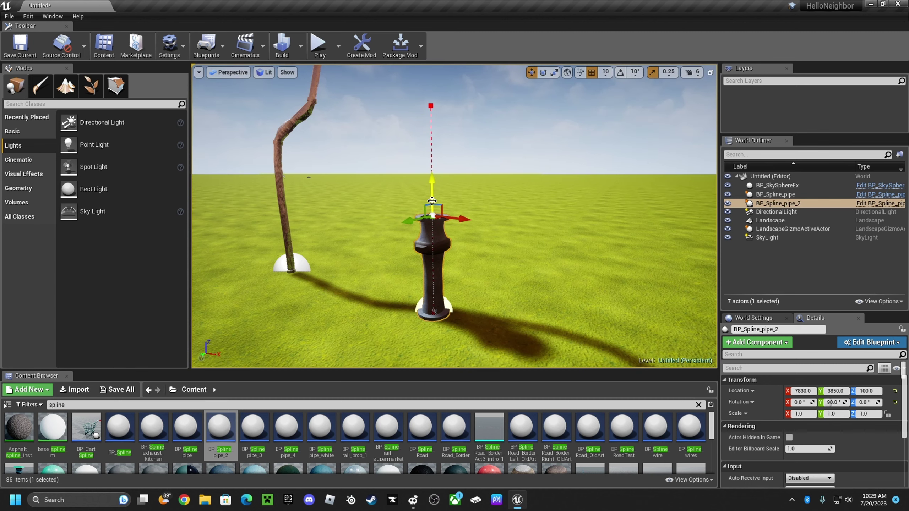
{"action": "mouse_move", "coordinate": [432, 201]}
{"action": "right_mouse_down"}
{"action": "mouse_move", "coordinate": [459, 224]}
{"action": "mouse_move", "coordinate": [440, 247]}
{"action": "right_mouse_up"}
{"action": "left_click_drag", "start_coordinate": [432, 222], "coordinate": [522, 114]}
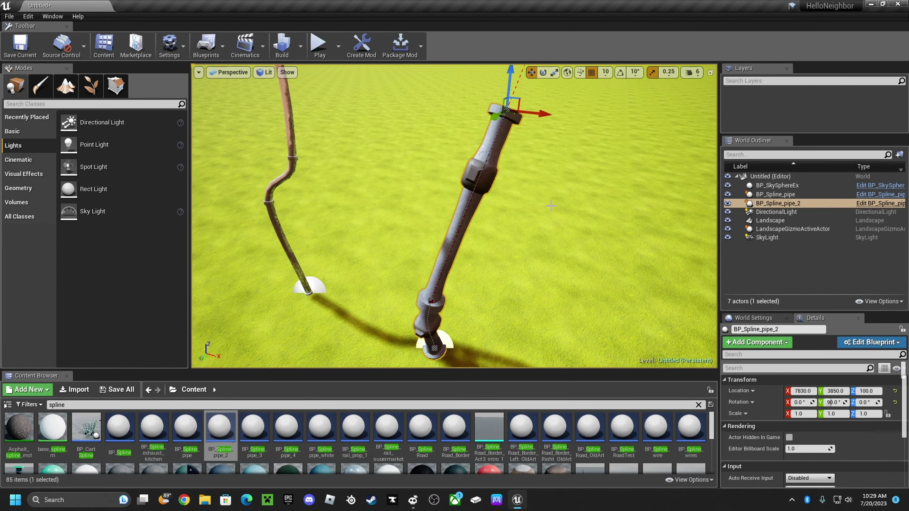
{"action": "right_click_drag", "start_coordinate": [523, 114], "coordinate": [520, 122]}
{"action": "left_click", "coordinate": [507, 303]}
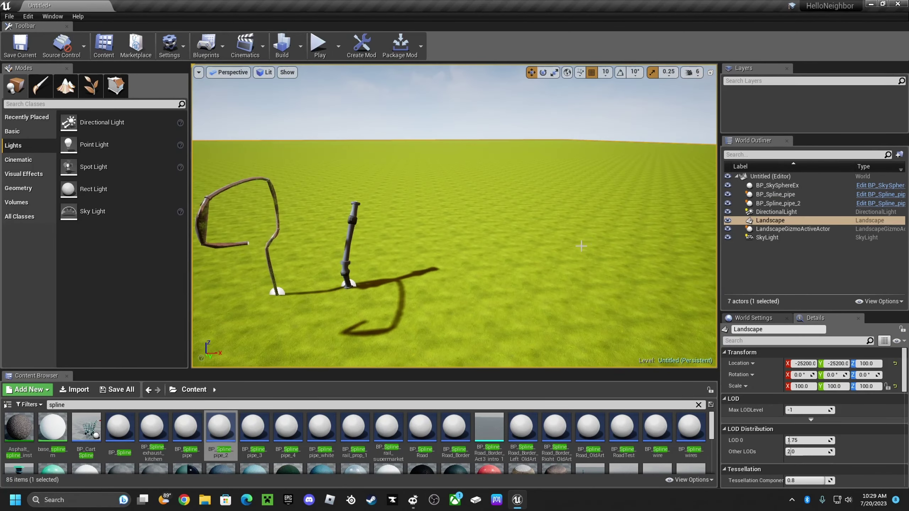
Place BP_Spline_pipe_3, undo its scale stretch, and set Rotation Y to 90
{"action": "right_click_drag", "start_coordinate": [507, 302], "coordinate": [507, 303]}
{"action": "left_click_drag", "start_coordinate": [507, 303], "coordinate": [507, 302]}
{"action": "right_click_drag", "start_coordinate": [507, 302], "coordinate": [642, 301]}
{"action": "type", "text": "90"}
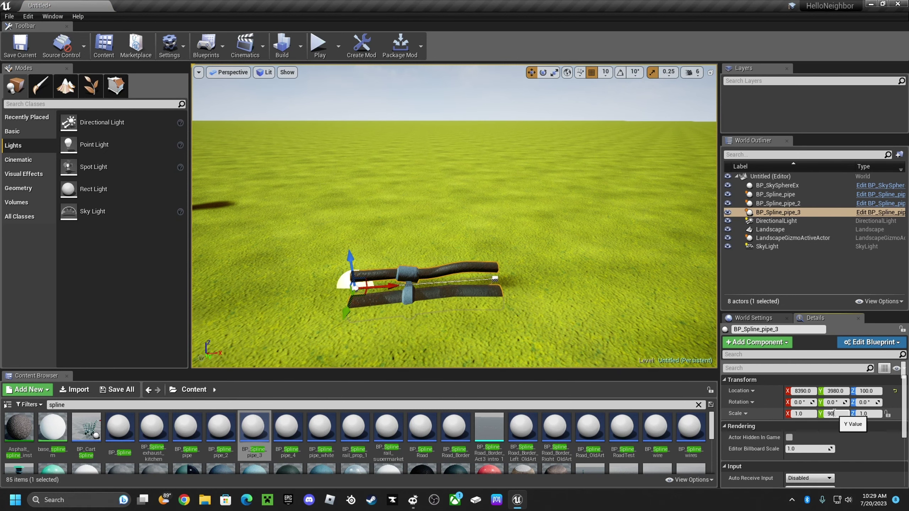
{"action": "key", "text": "Return"}
{"action": "key", "text": "ctrl+z"}
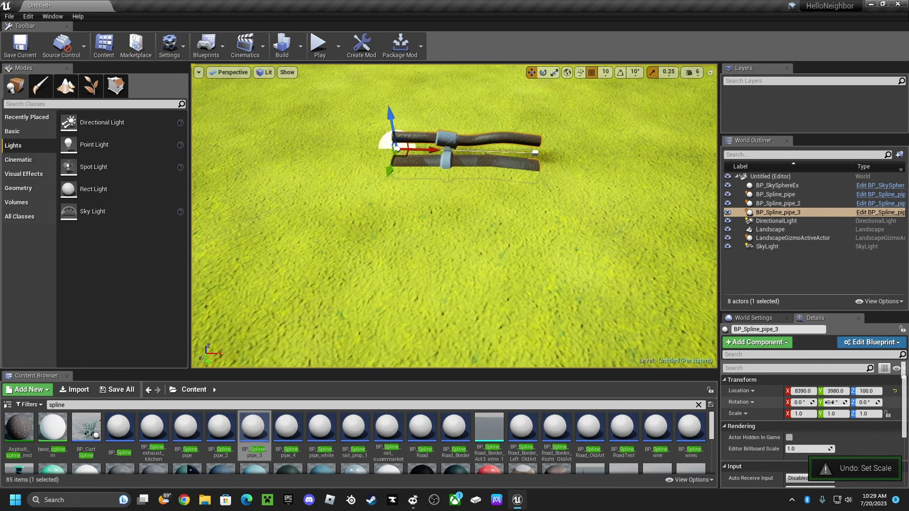
{"action": "type", "text": "90"}
{"action": "key", "text": "Return"}
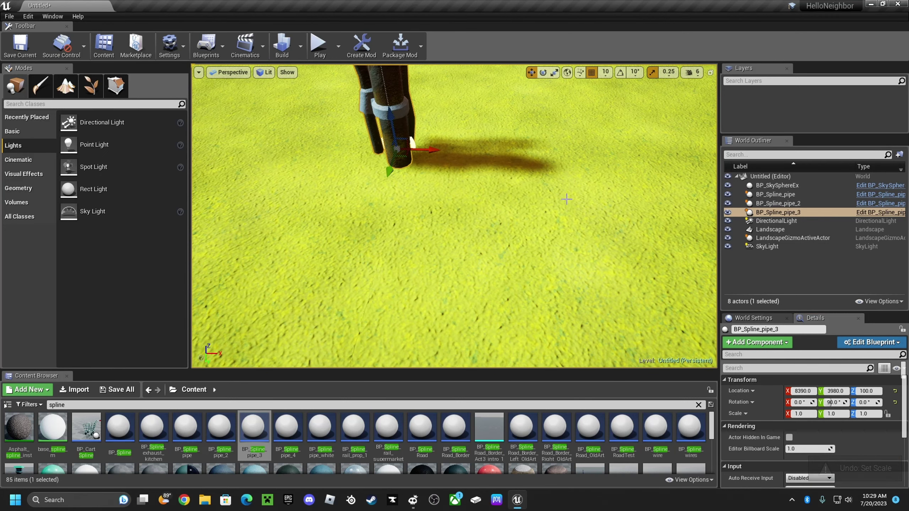
Drag BP_Spline_pipe_3's top spline point to bend it into a long curve
{"action": "left_click", "coordinate": [460, 207]}
{"action": "right_click_drag", "start_coordinate": [461, 207], "coordinate": [460, 207]}
{"action": "left_click", "coordinate": [461, 209]}
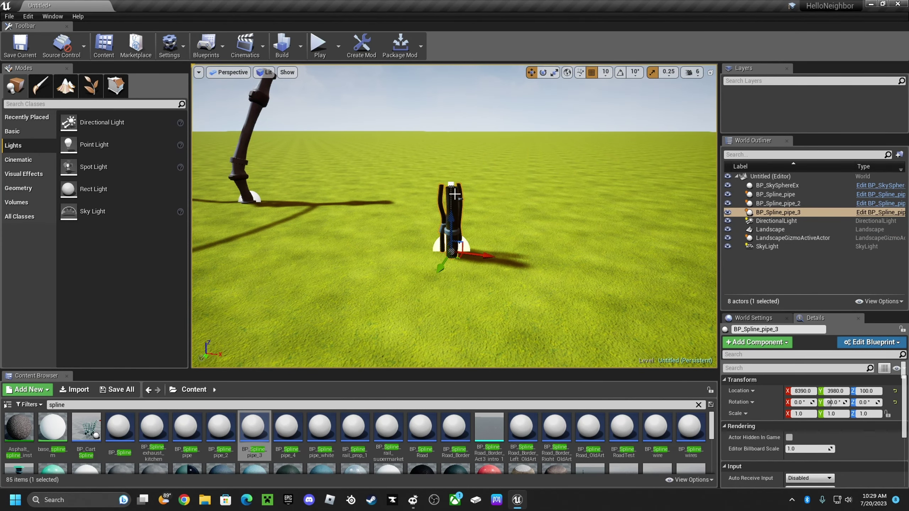
{"action": "right_click_drag", "start_coordinate": [452, 155], "coordinate": [452, 155]}
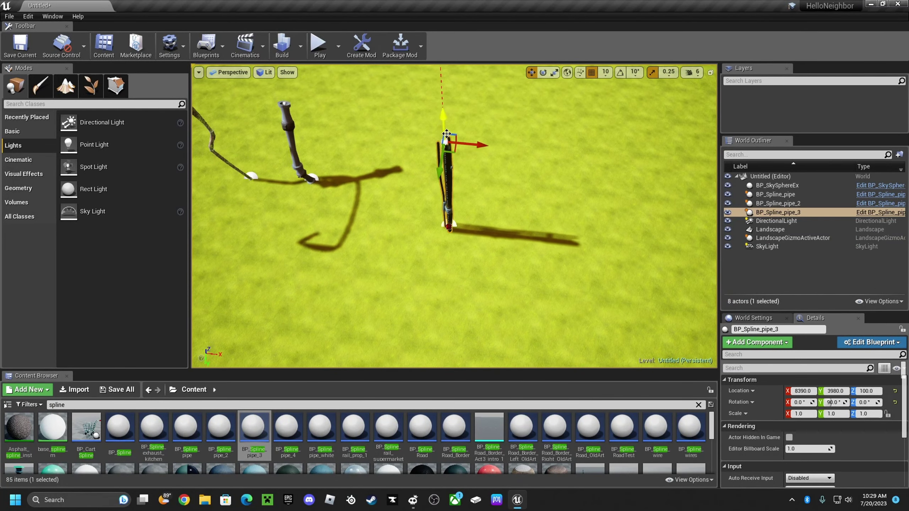
{"action": "right_click_drag", "start_coordinate": [451, 155], "coordinate": [484, 197]}
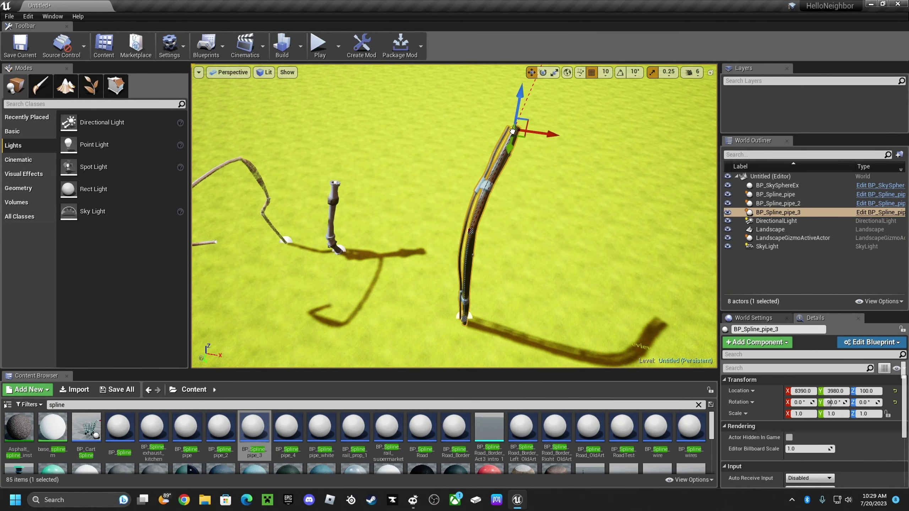
{"action": "right_click_drag", "start_coordinate": [472, 231], "coordinate": [471, 232]}
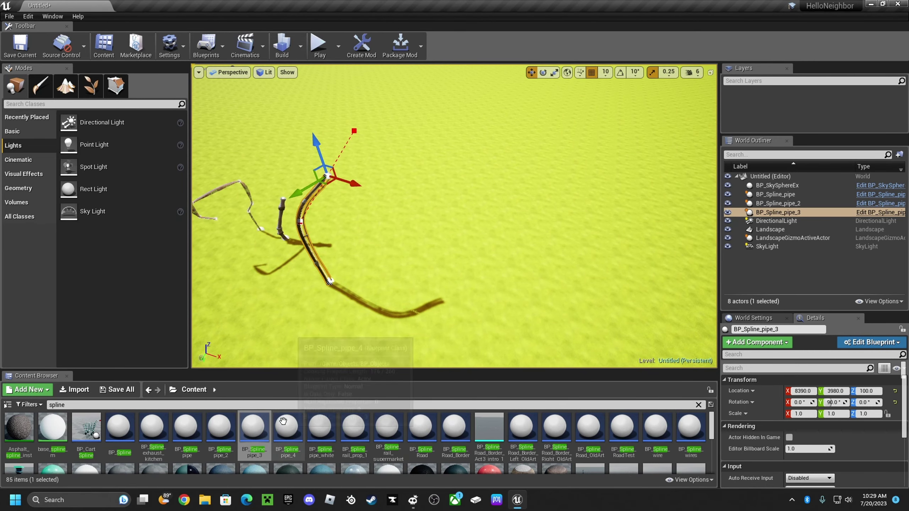
Drop the red BP_Spline_pipe_4 onto the landscape and edit its scale values
{"action": "left_click_drag", "start_coordinate": [287, 428], "coordinate": [545, 244]}
{"action": "right_click_drag", "start_coordinate": [451, 219], "coordinate": [452, 220]}
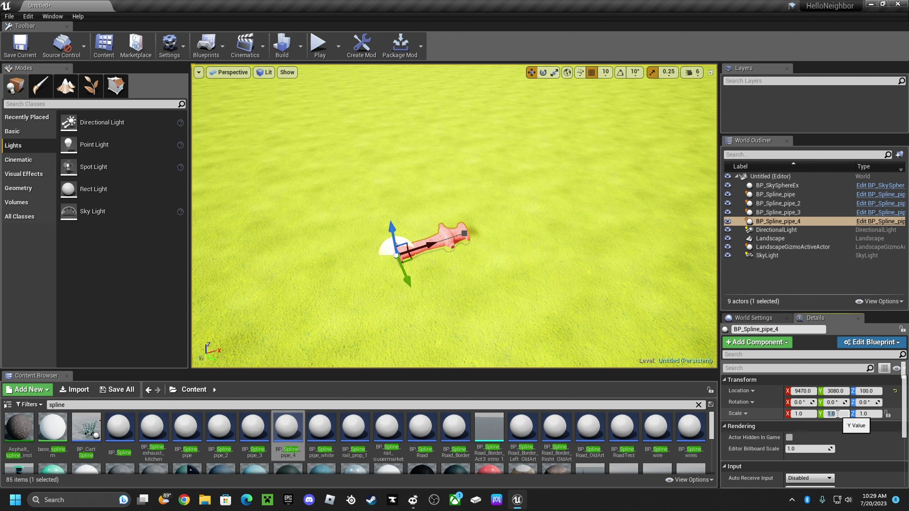
{"action": "left_click", "coordinate": [834, 413]}
{"action": "type", "text": "90"}
{"action": "key", "text": "Return"}
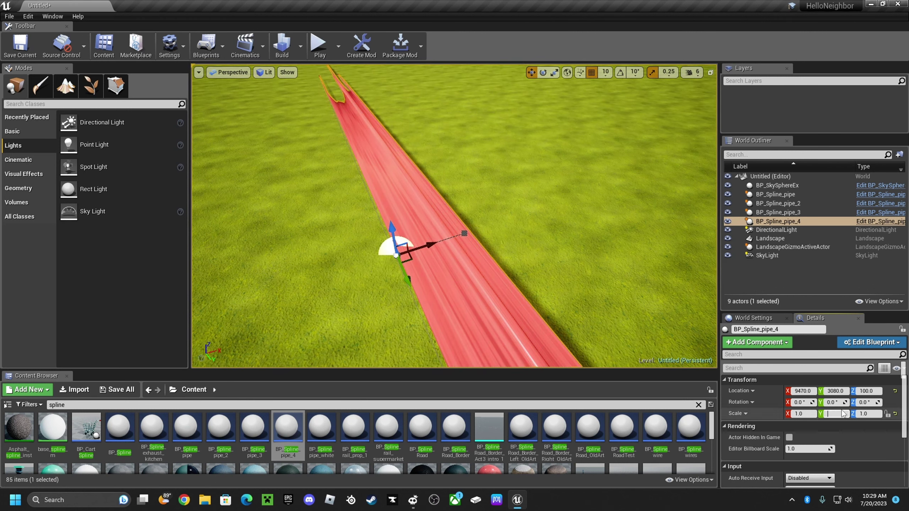
{"action": "type", "text": "0"}
{"action": "key", "text": "Return"}
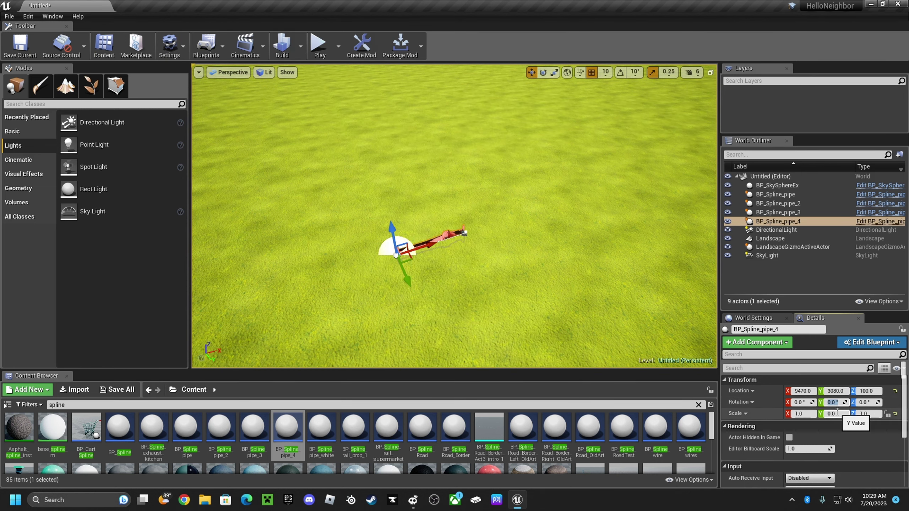
Rotate the red pipe 90 degrees on Y and reset its Scale Y to 1
{"action": "type", "text": "90"}
{"action": "key", "text": "Return"}
{"action": "left_click", "coordinate": [425, 195]}
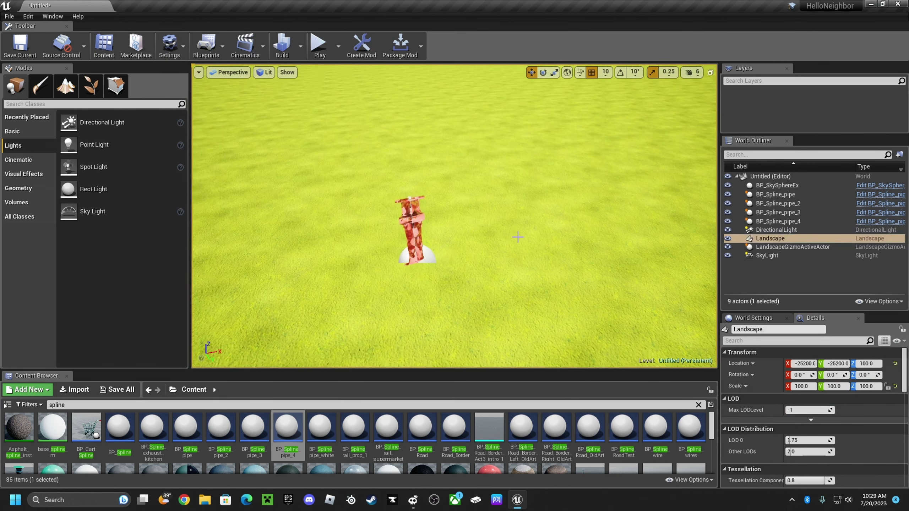
{"action": "right_click_drag", "start_coordinate": [425, 195], "coordinate": [518, 265]}
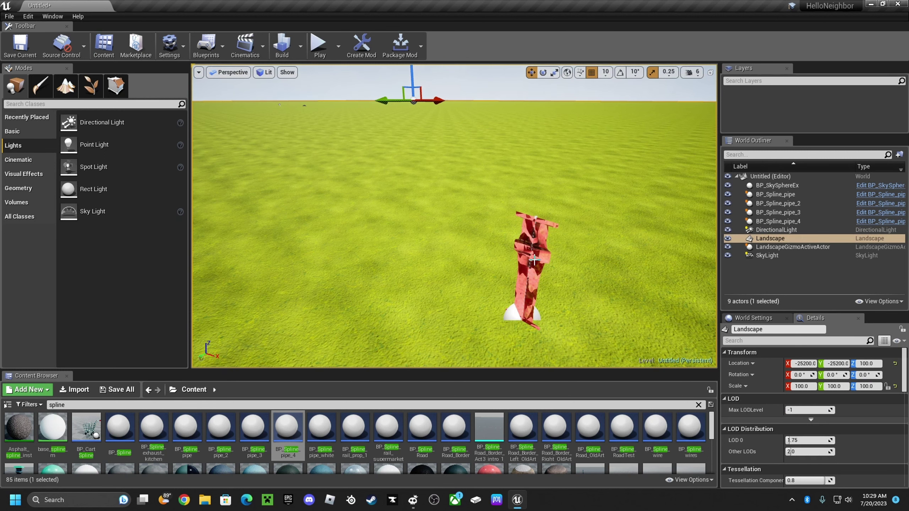
{"action": "left_click", "coordinate": [533, 260]}
{"action": "key", "text": "Return"}
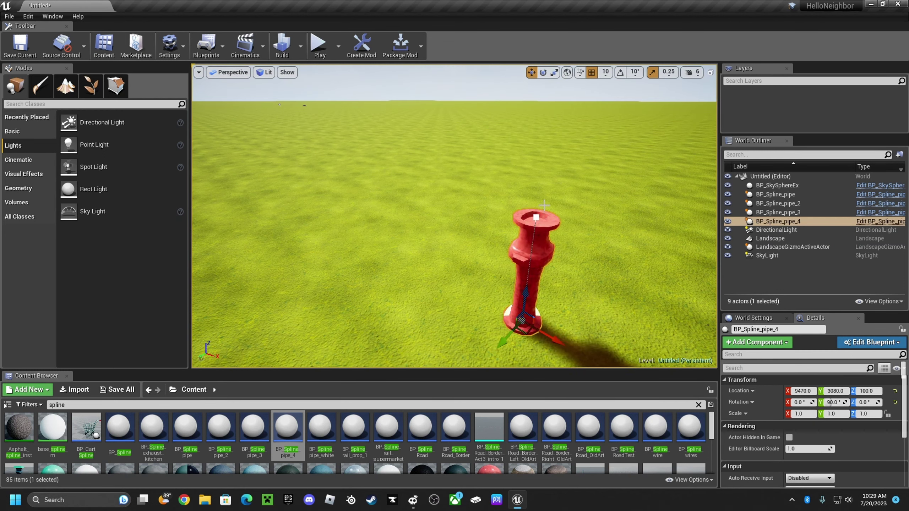
{"action": "scroll", "coordinate": [520, 183], "scroll_direction": "down", "scroll_amount": 4}
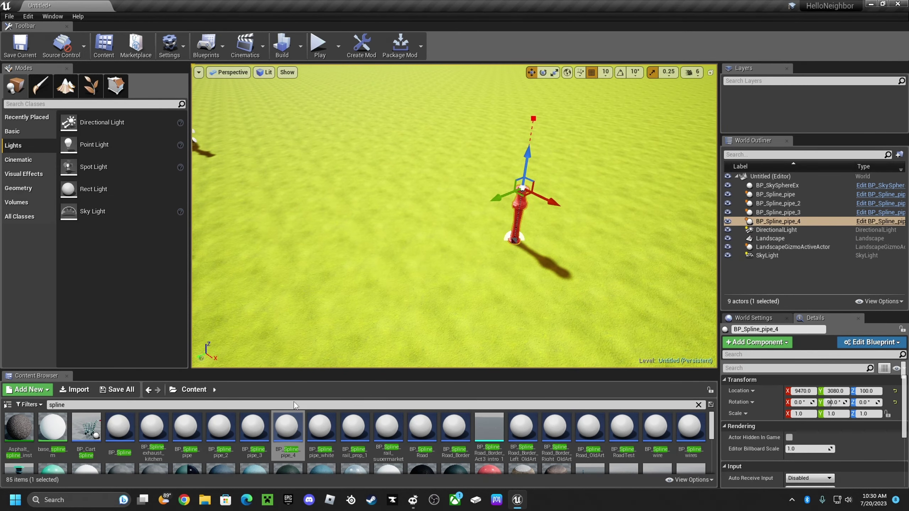
Drop BP_Spline_pipe_white near the red pipe and give it Rotation Y 90
{"action": "left_click_drag", "start_coordinate": [321, 430], "coordinate": [376, 263]}
{"action": "scroll", "coordinate": [365, 251], "scroll_direction": "up", "scroll_amount": 3}
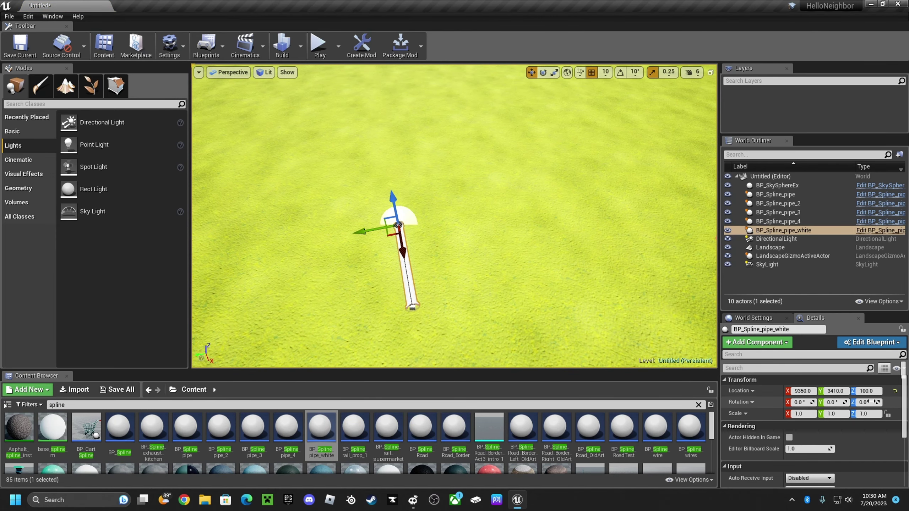
{"action": "type", "text": "90"}
{"action": "key", "text": "Return"}
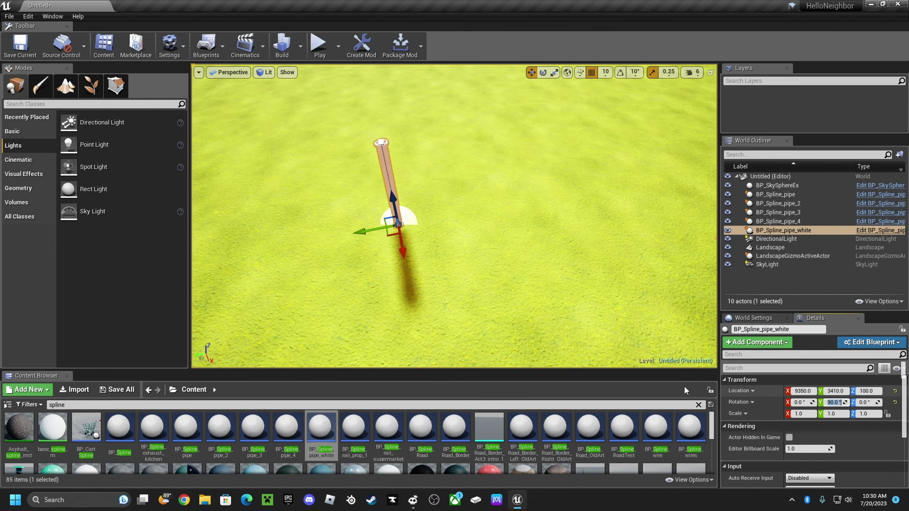
{"action": "left_click", "coordinate": [382, 141]}
{"action": "right_click_drag", "start_coordinate": [382, 143], "coordinate": [378, 186]}
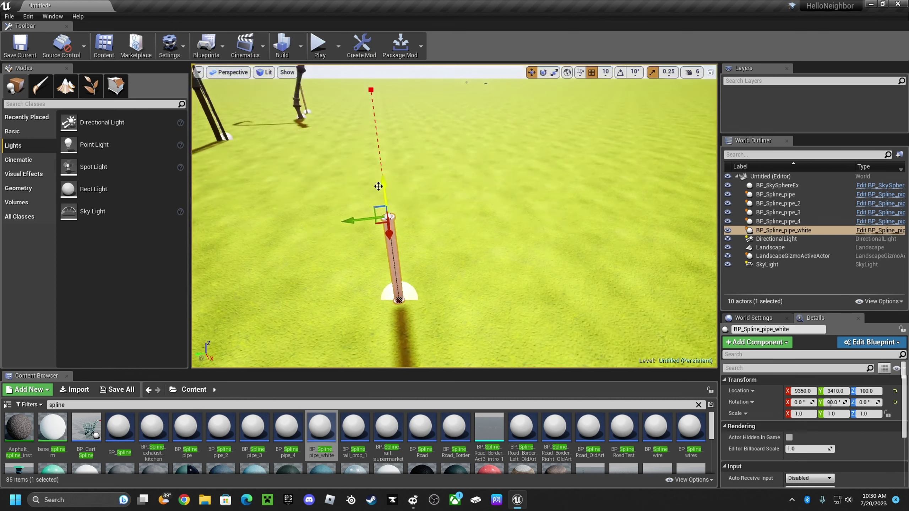
{"action": "right_click_drag", "start_coordinate": [381, 112], "coordinate": [432, 218]}
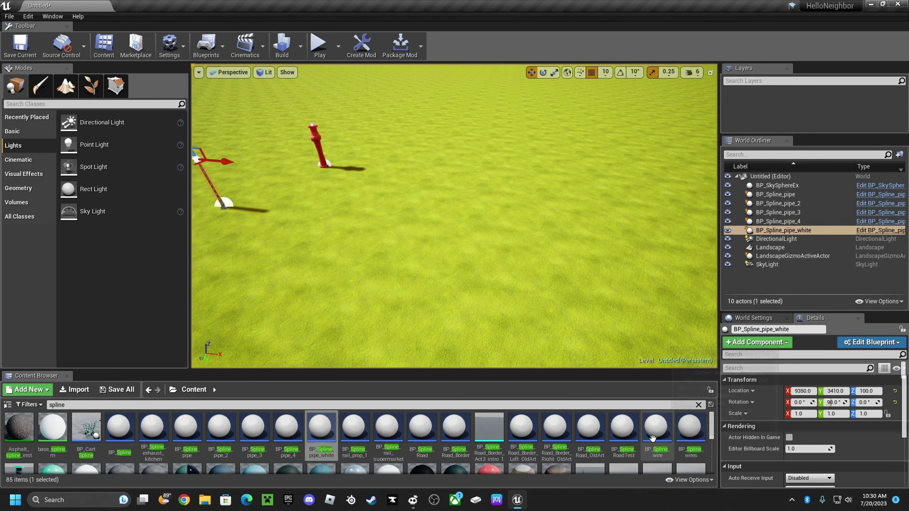
{"action": "right_click_drag", "start_coordinate": [621, 254], "coordinate": [623, 391]}
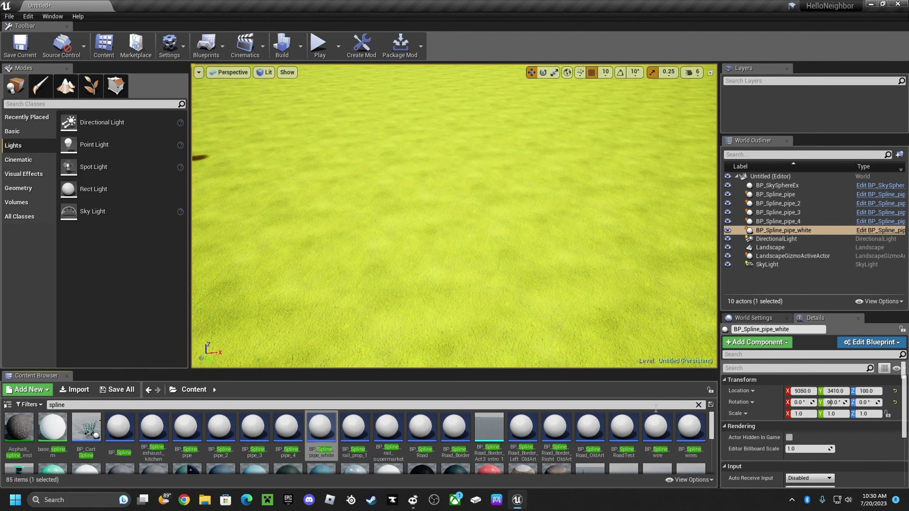
Drop BP_Spline_wire onto the landscape, set Rotation Y to 90, and focus on it
{"action": "left_click_drag", "start_coordinate": [656, 428], "coordinate": [476, 239]}
{"action": "left_click_drag", "start_coordinate": [433, 280], "coordinate": [433, 279]}
{"action": "scroll", "coordinate": [500, 280], "scroll_direction": "up", "scroll_amount": 3}
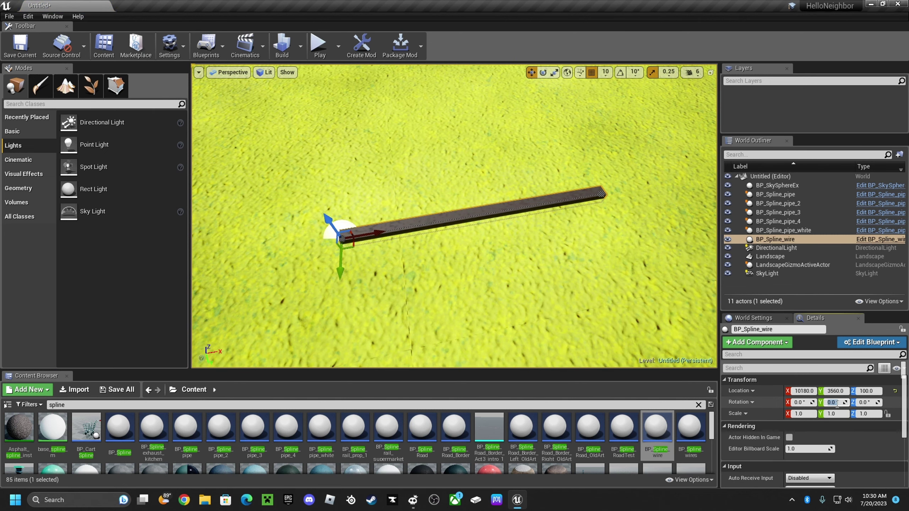
{"action": "type", "text": "90"}
{"action": "key", "text": "Return"}
{"action": "key", "text": "f"}
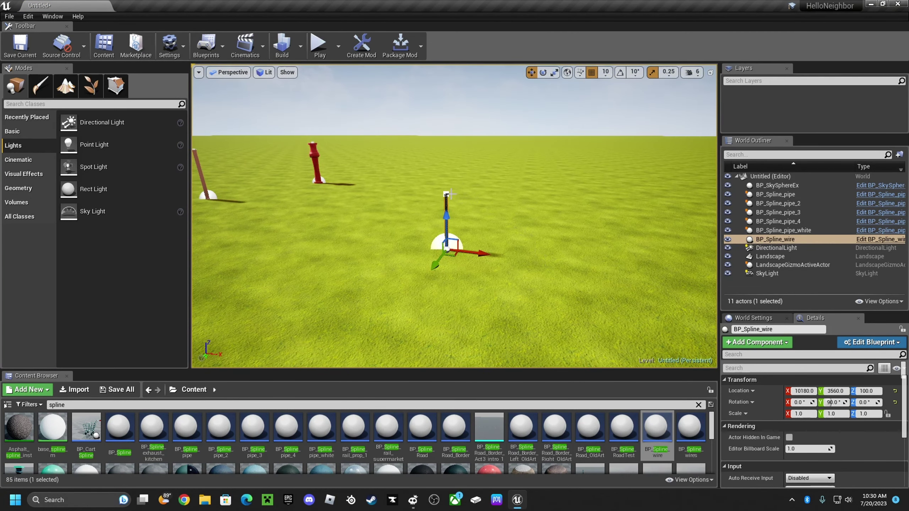
Drag the wire's top spline point sideways to bend it into a hook
{"action": "right_click_drag", "start_coordinate": [443, 169], "coordinate": [446, 191]}
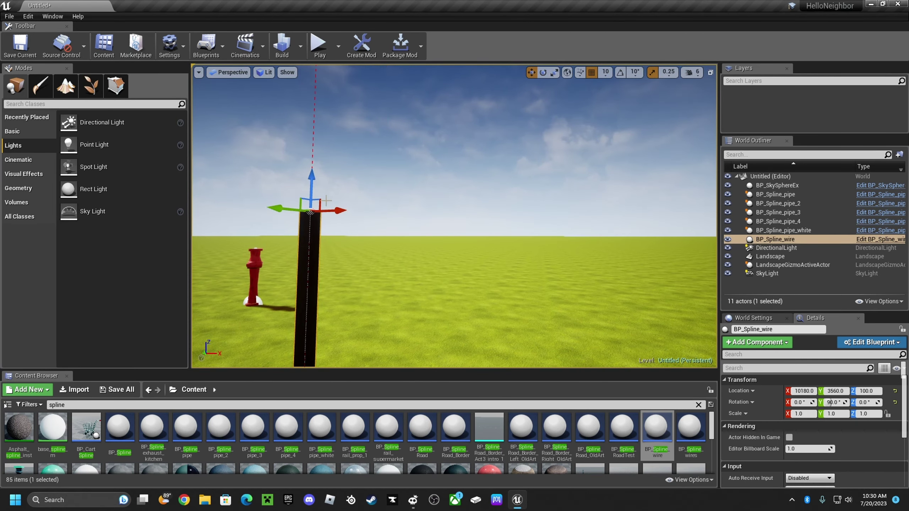
{"action": "right_click_drag", "start_coordinate": [310, 211], "coordinate": [622, 182]}
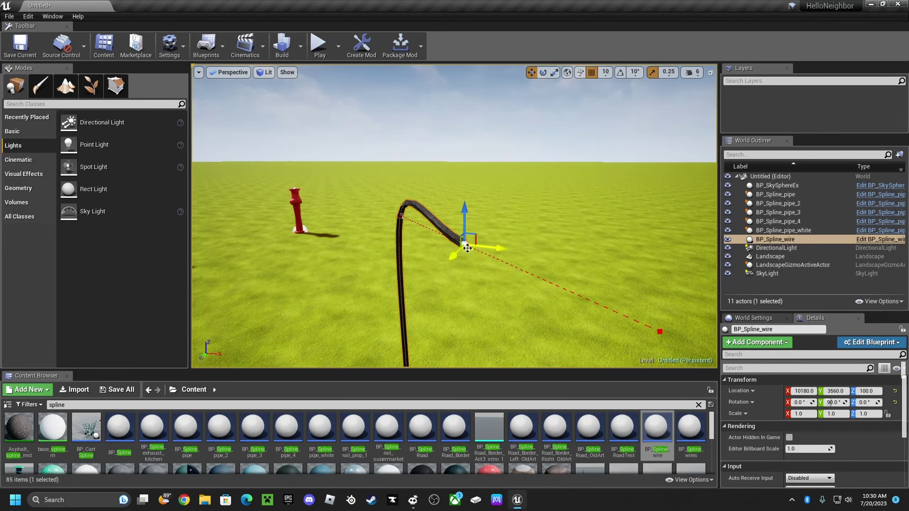
{"action": "key", "text": "super"}
{"action": "right_click", "coordinate": [734, 256]}
{"action": "left_click", "coordinate": [655, 333]}
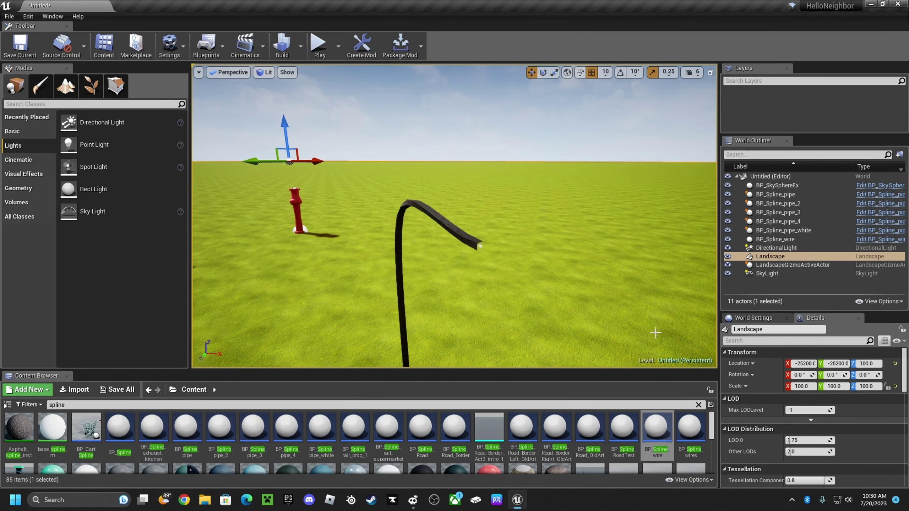
Drop BP_Spline_wires onto the landscape, set Rotation Y to 90, and focus on it
{"action": "left_click_drag", "start_coordinate": [690, 430], "coordinate": [639, 304]}
{"action": "right_click_drag", "start_coordinate": [639, 304], "coordinate": [697, 343]}
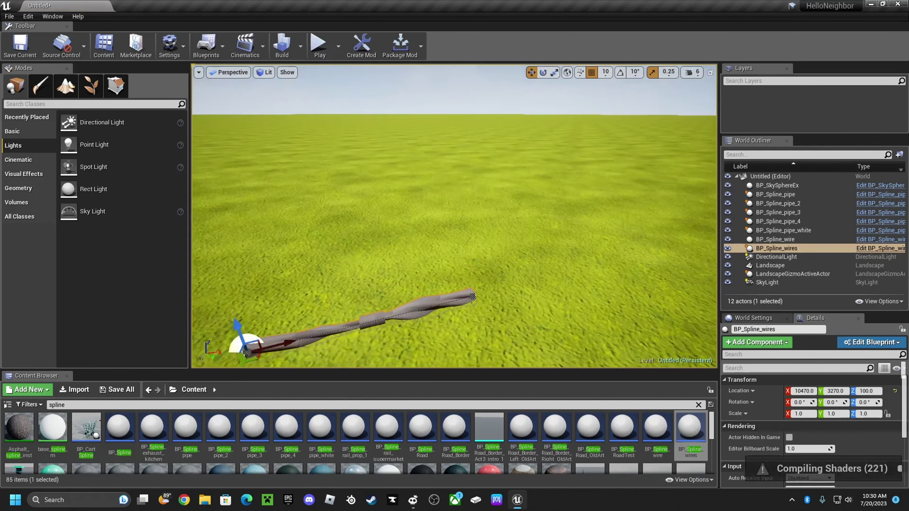
{"action": "right_click_drag", "start_coordinate": [645, 310], "coordinate": [645, 310]}
{"action": "right_click_drag", "start_coordinate": [580, 298], "coordinate": [612, 293]}
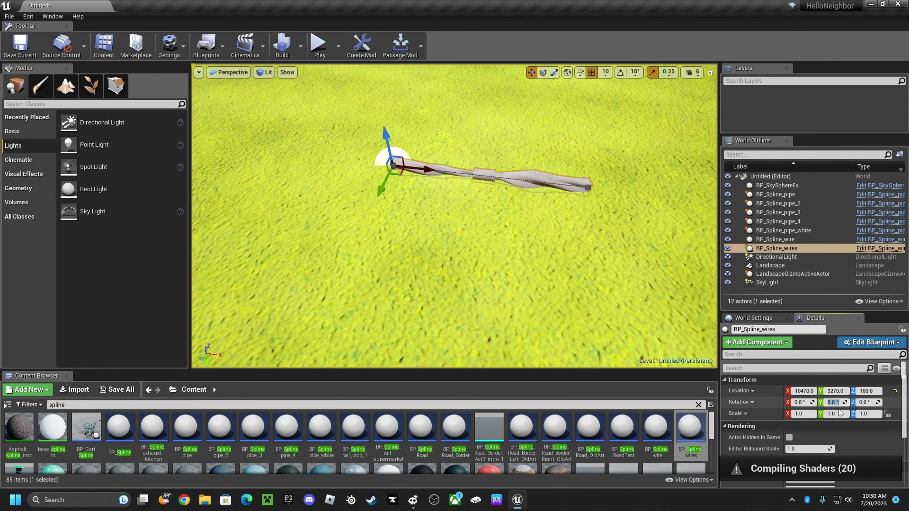
{"action": "type", "text": "90"}
{"action": "key", "text": "Return"}
{"action": "right_click_drag", "start_coordinate": [501, 214], "coordinate": [532, 202]}
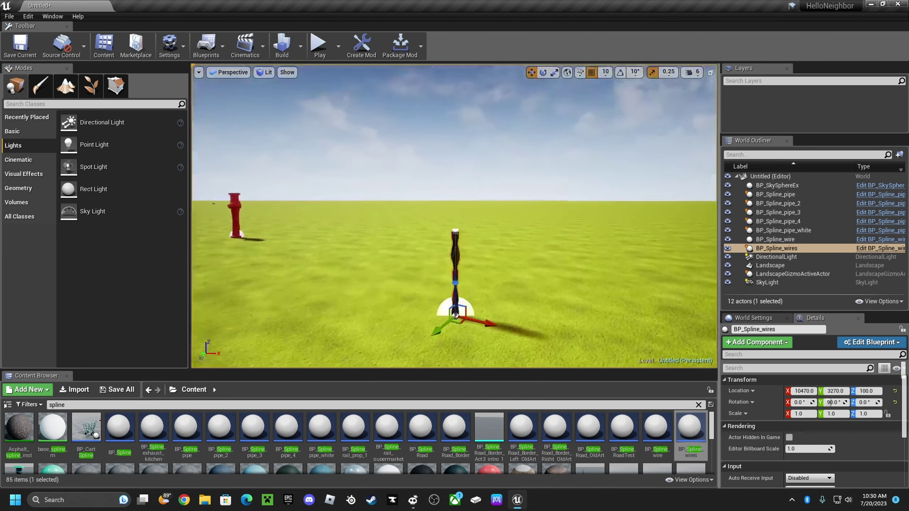
{"action": "key", "text": "f"}
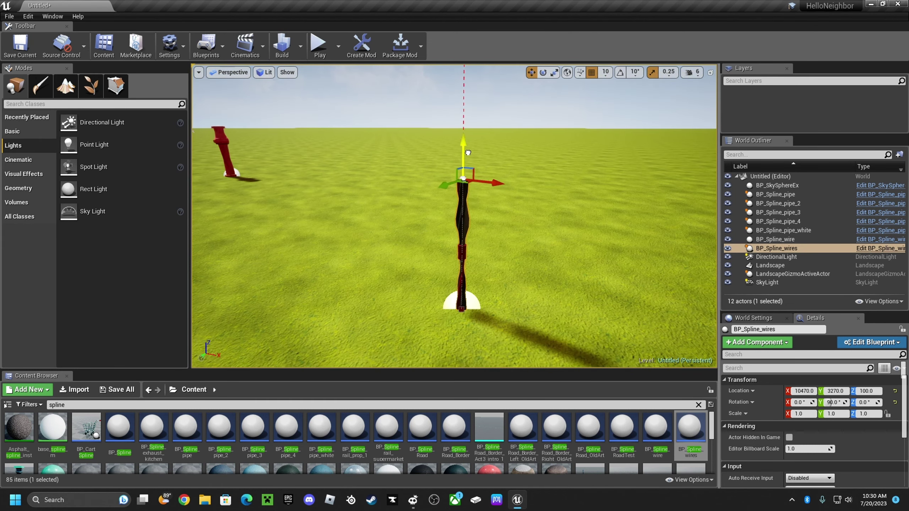
Drag the wires' top point up-right, then further up-left to curve it
{"action": "right_click_drag", "start_coordinate": [469, 195], "coordinate": [489, 175]}
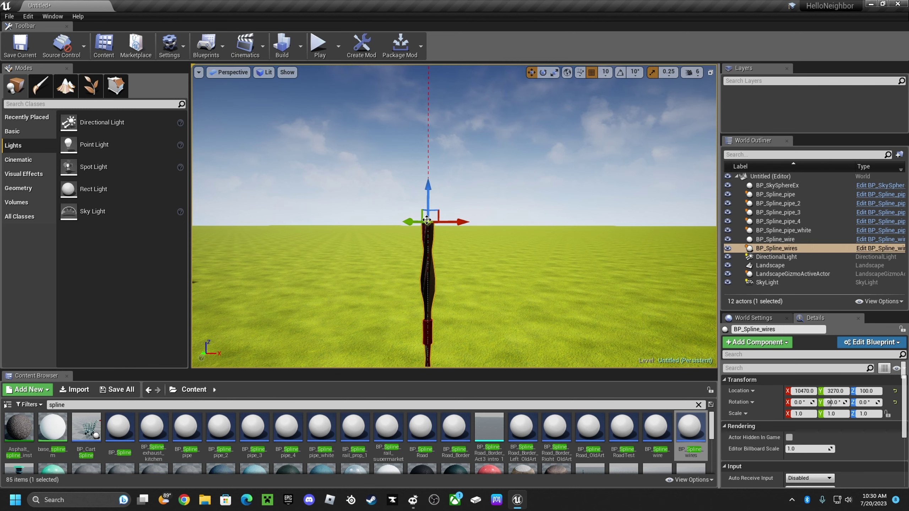
{"action": "left_click_drag", "start_coordinate": [426, 220], "coordinate": [505, 114]}
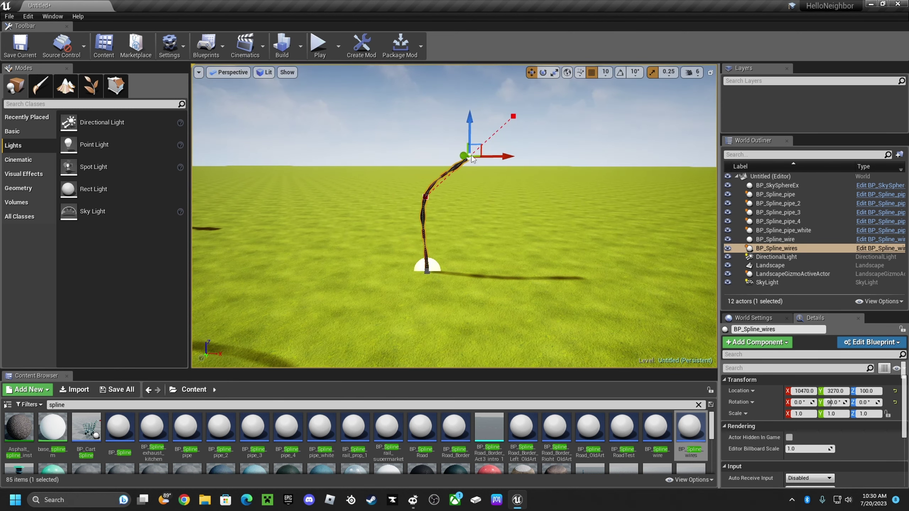
{"action": "left_click_drag", "start_coordinate": [471, 158], "coordinate": [405, 97]}
{"action": "left_click", "coordinate": [412, 214]}
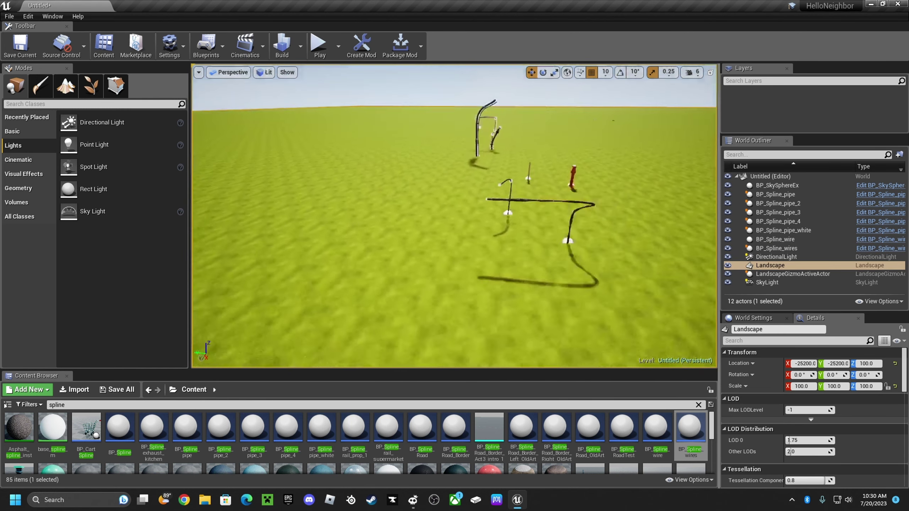
{"action": "mouse_move", "coordinate": [454, 214]}
{"action": "right_mouse_down"}
{"action": "mouse_move", "coordinate": [465, 207]}
{"action": "mouse_move", "coordinate": [285, 278]}
{"action": "right_mouse_up"}
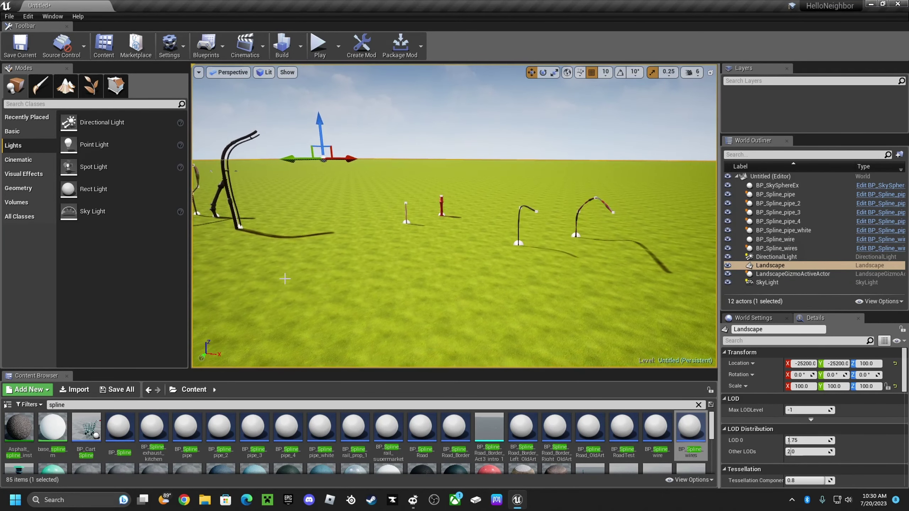